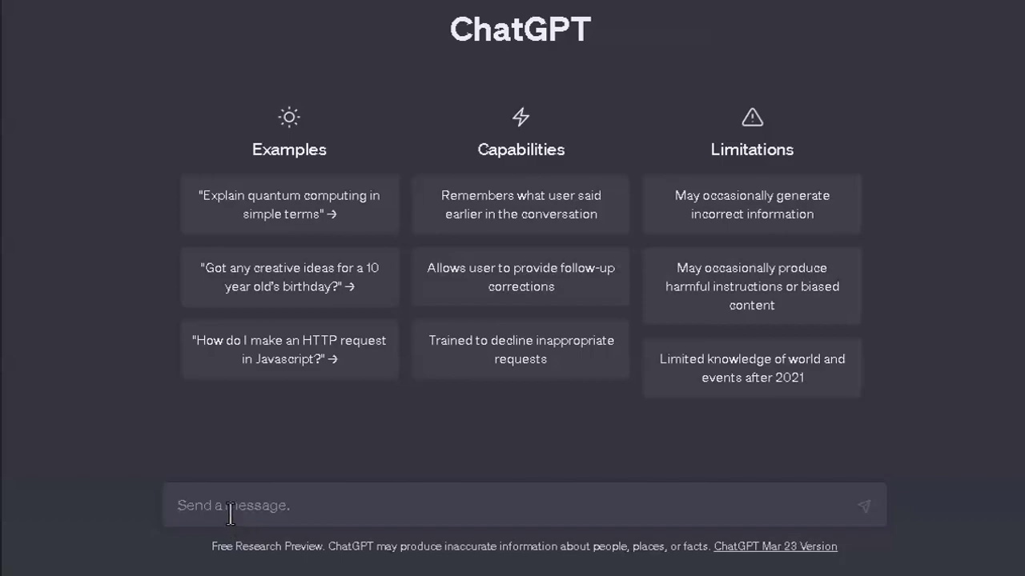
# Step: Ask for "Interesting facts about Earth" and submit the prompt
pyautogui.write('"Interesting facts about Earth"')
pyautogui.tripleClick(272, 506)
pyautogui.click(375, 505)
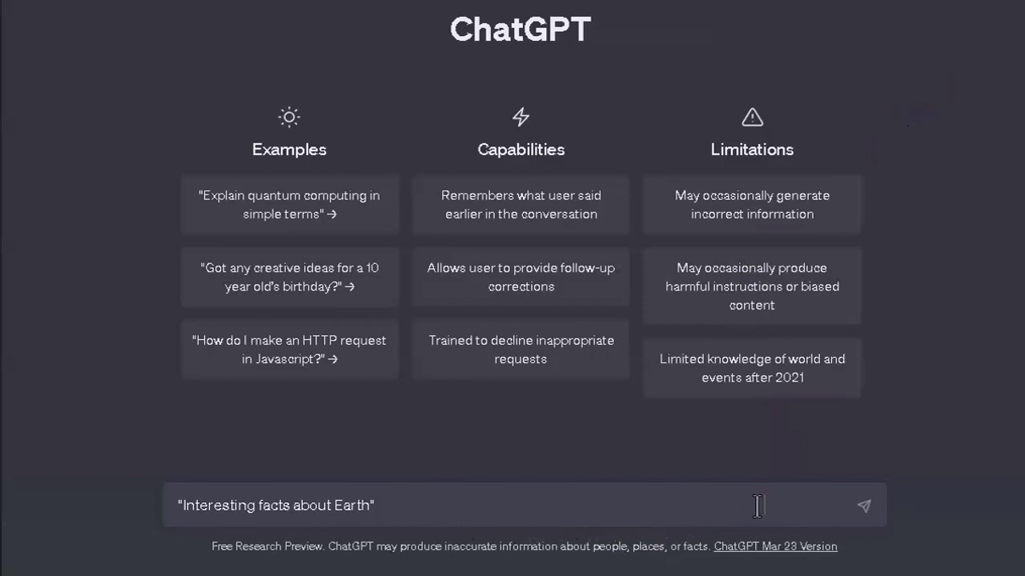
pyautogui.click(864, 508)
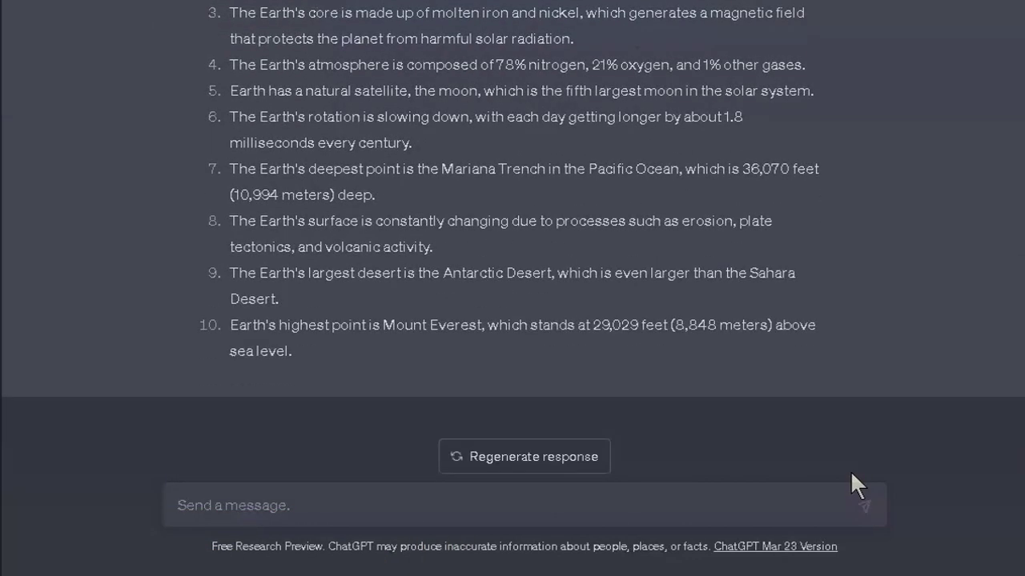
# Step: Go back to the start of the response and look over the generated Earth facts
pyautogui.scroll(2, 727, 386)
pyautogui.moveTo(230, 110); pyautogui.dragTo(691, 479)
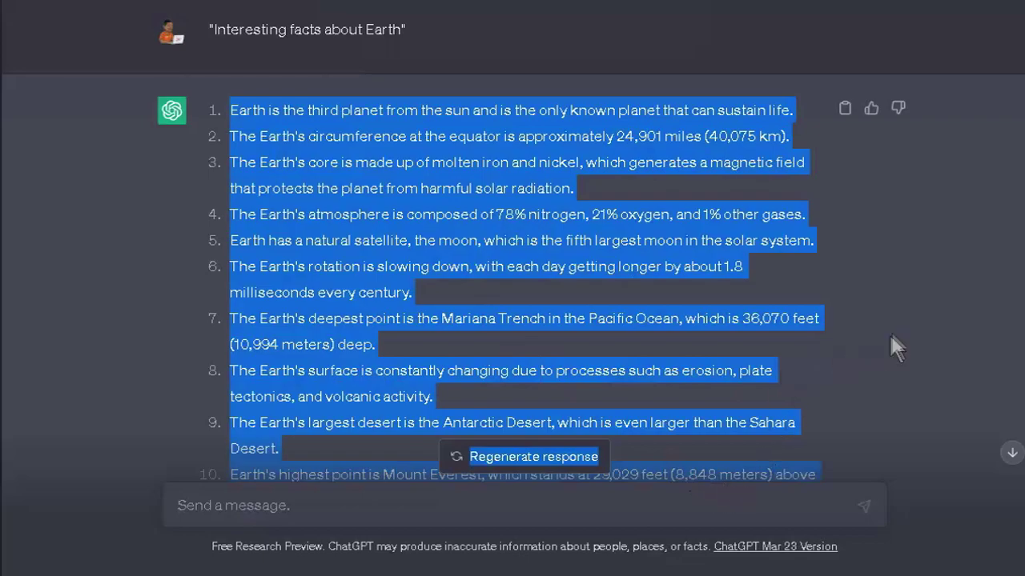
pyautogui.click(849, 372)
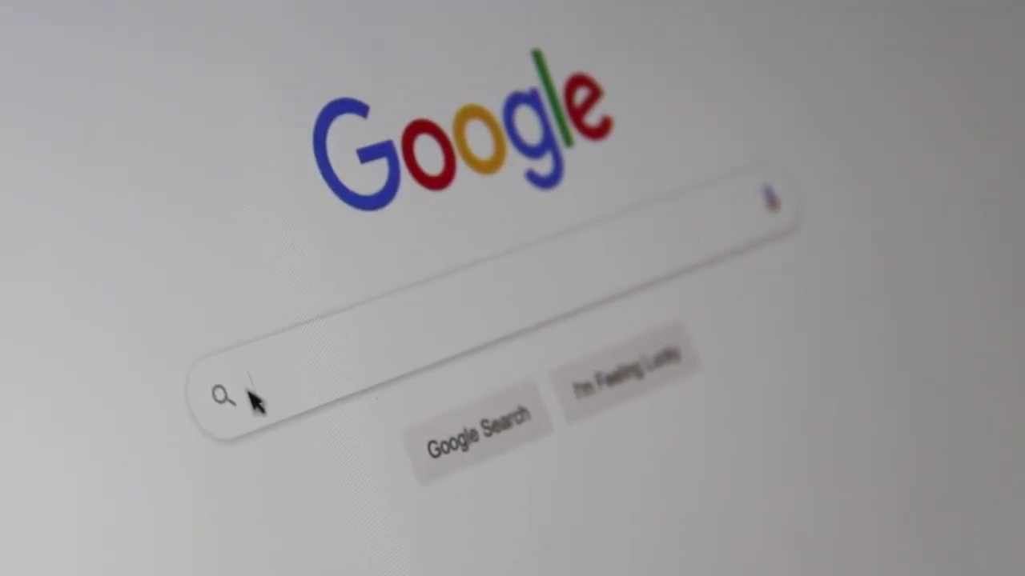
pyautogui.write('Sea')
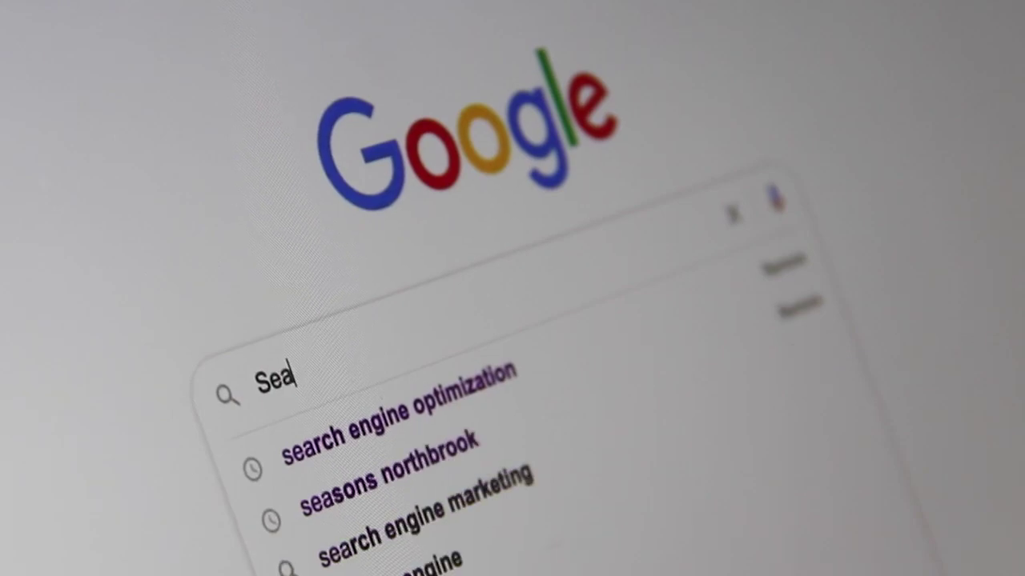
pyautogui.write('rch Engi')
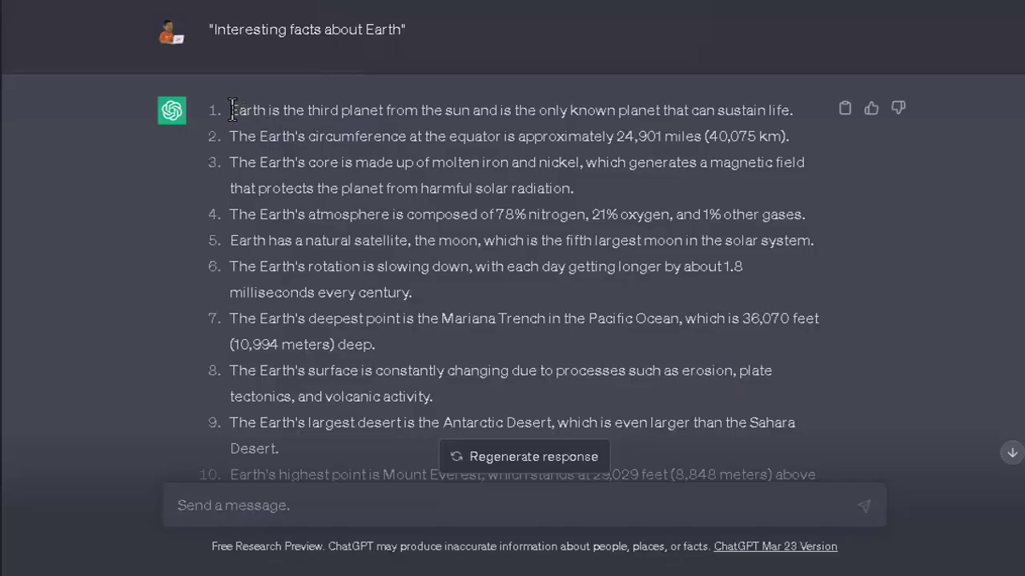
# Step: Read through the full list of Earth facts from the first item to the last as material for a video script
pyautogui.moveTo(231, 109); pyautogui.dragTo(711, 479)
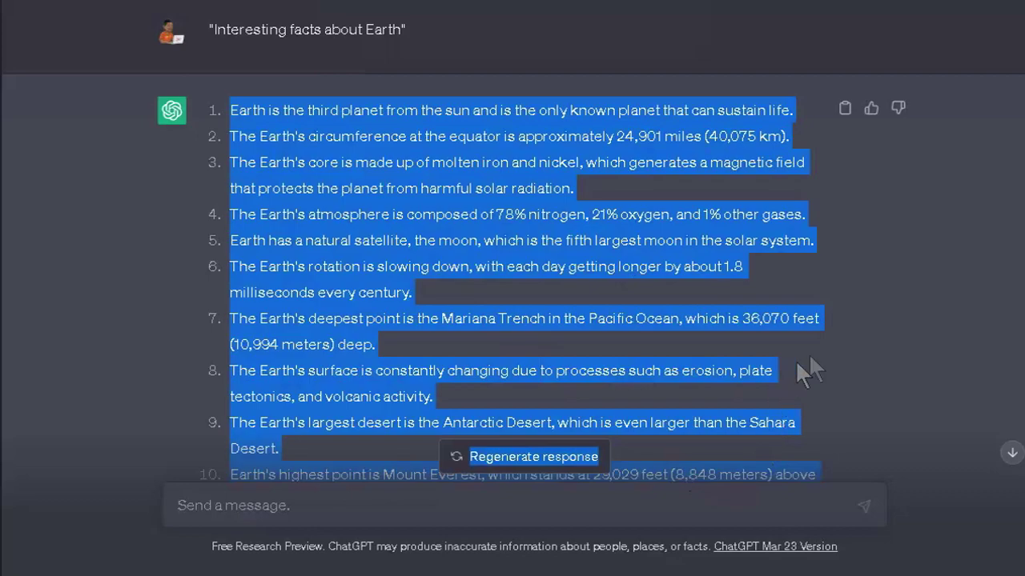
pyautogui.click(881, 346)
pyautogui.scroll(-2, 854, 358)
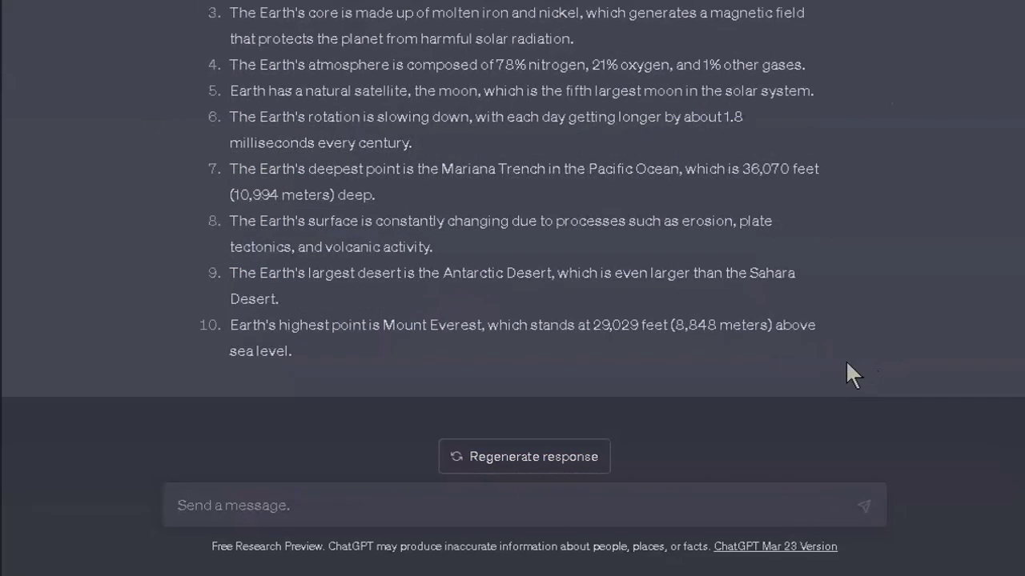
pyautogui.scroll(2, 847, 364)
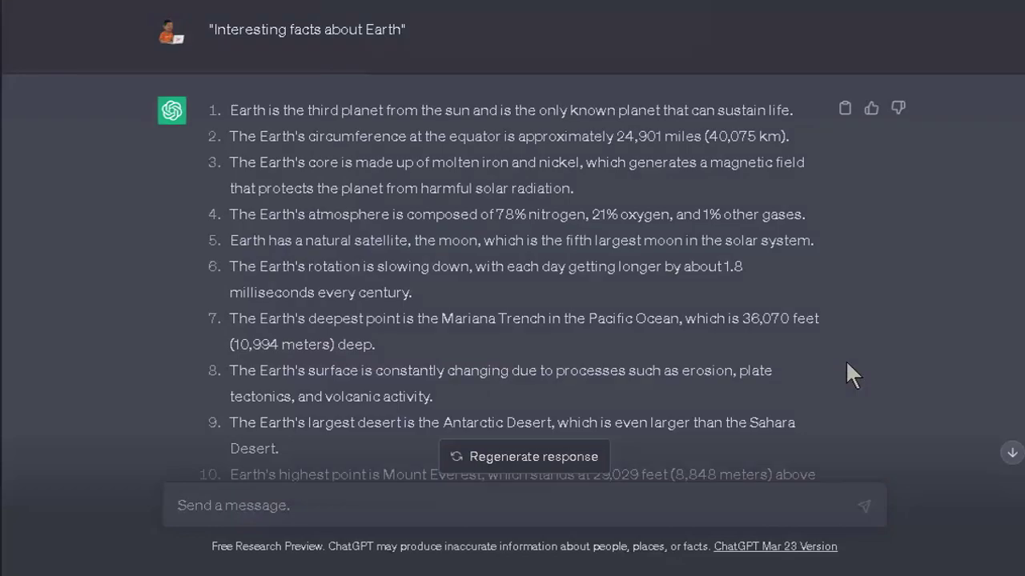
pyautogui.scroll(-2, 845, 361)
pyautogui.scroll(2, 846, 360)
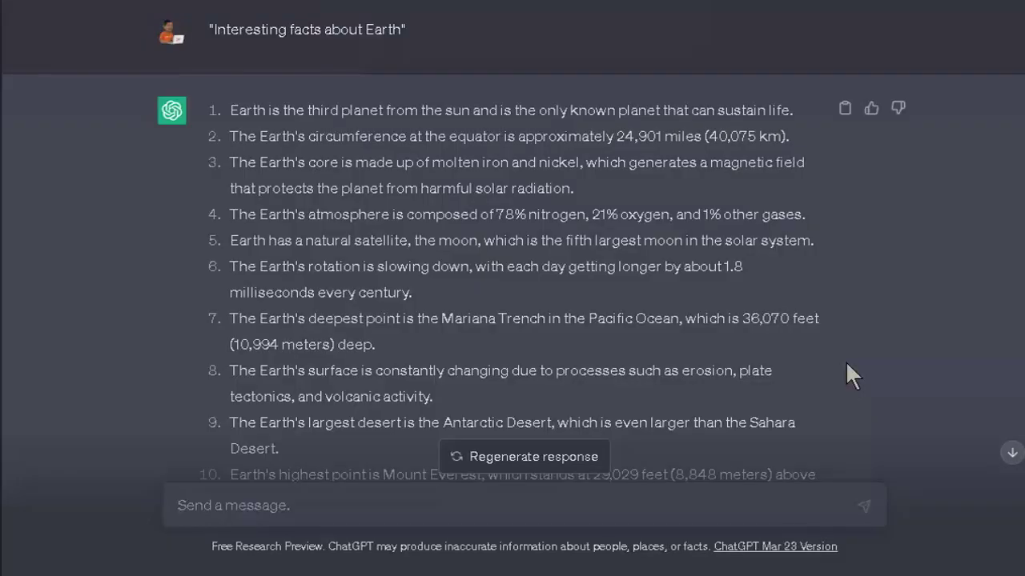
pyautogui.scroll(-2, 846, 360)
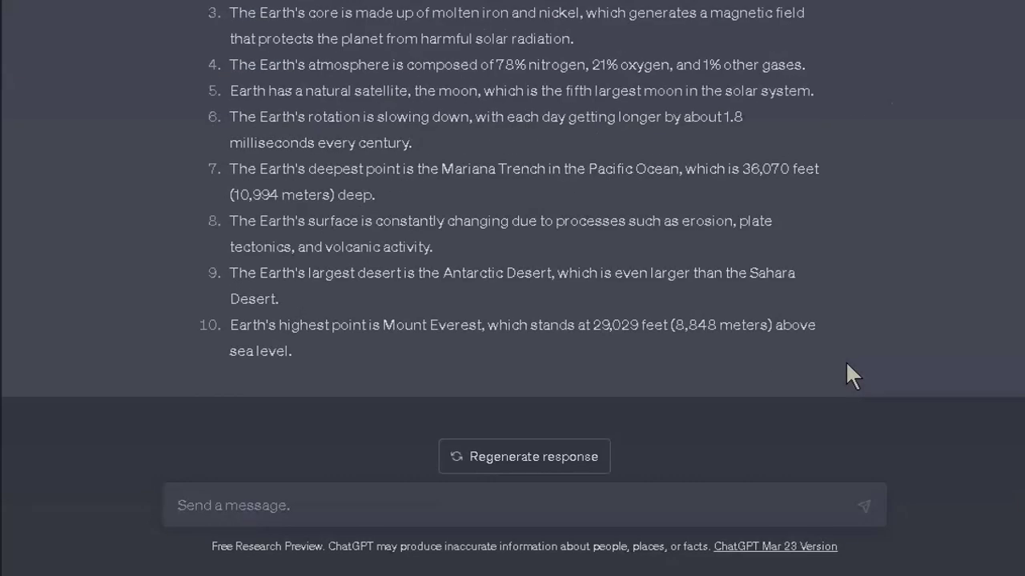
pyautogui.scroll(2, 846, 376)
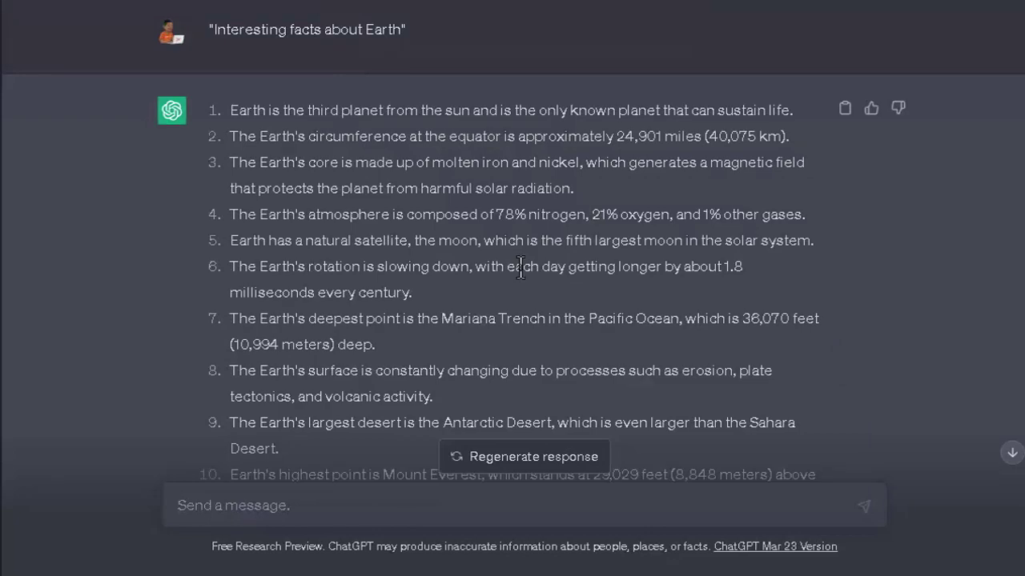
pyautogui.scroll(-2, 521, 267)
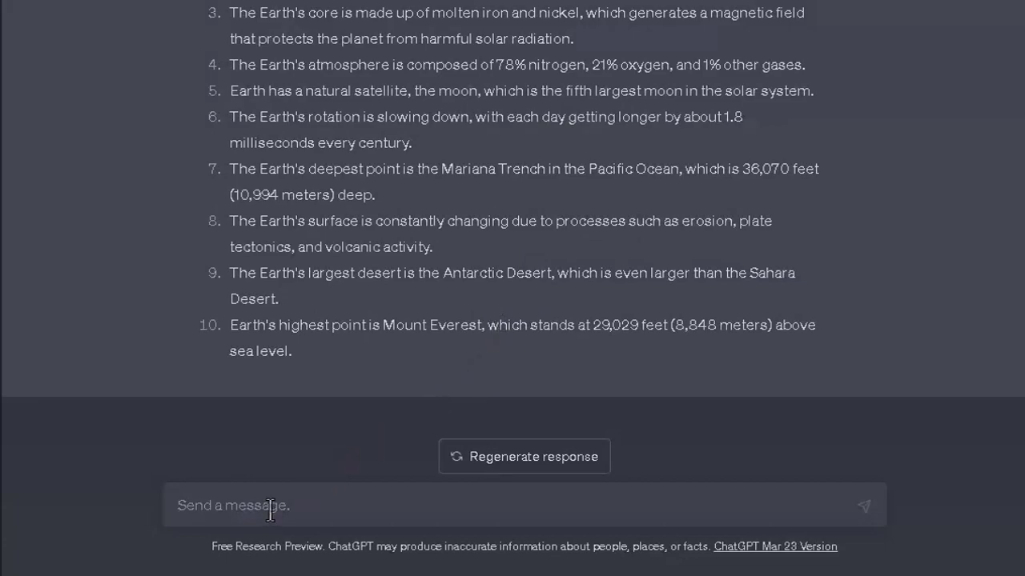
pyautogui.scroll(2, 336, 378)
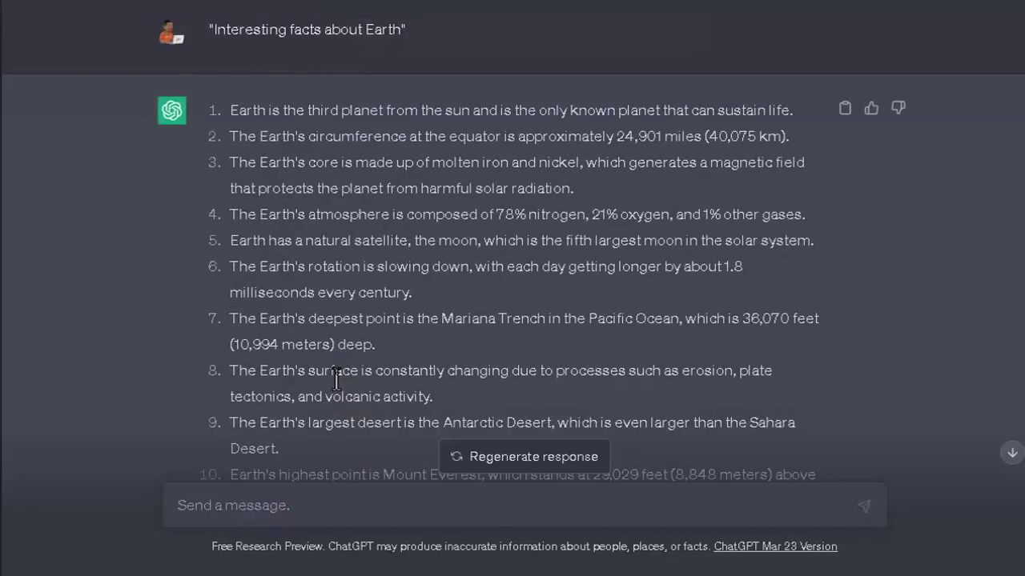
pyautogui.scroll(-2, 336, 377)
pyautogui.scroll(1, 336, 382)
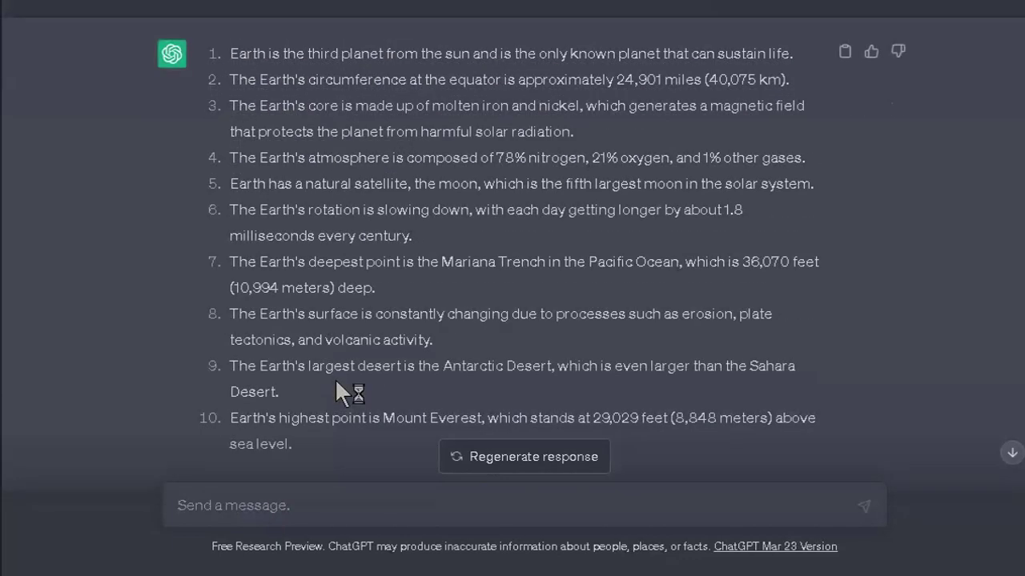
pyautogui.scroll(-1, 371, 346)
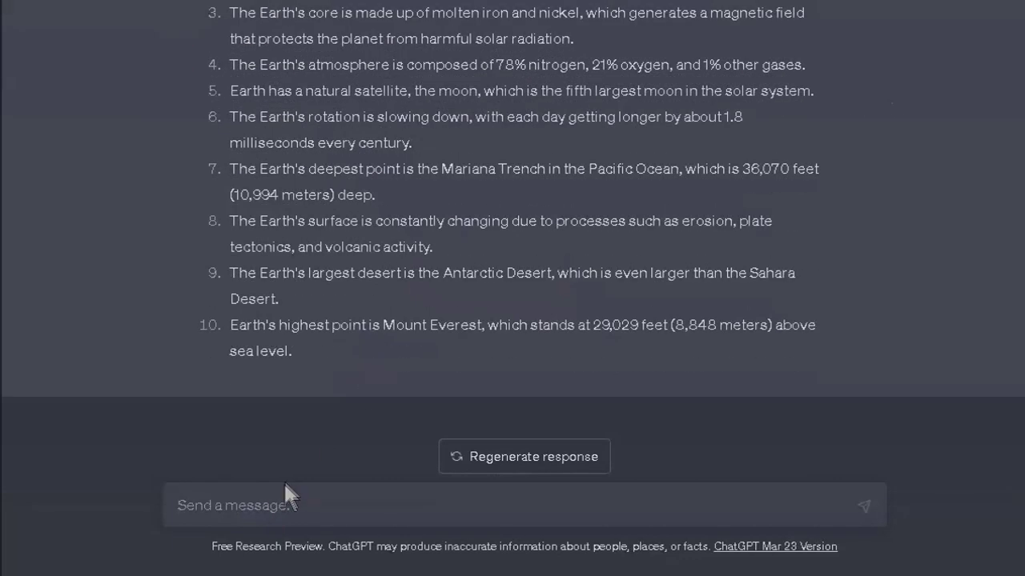
# Step: Write a prompt for a storytelling YouTube script from the Earth facts above, including links, citations, clips or images, engaging transitions and a conversational tone
pyautogui.click(277, 501)
pyautogui.write('Use storytelling techniques to Write a YouTube video  script using the Interesting facts about Earth above to make it come alive. You can including website links or citations, video clips or images that back the facts. Make sure to include engaging transitions and keep the tone conversational.')
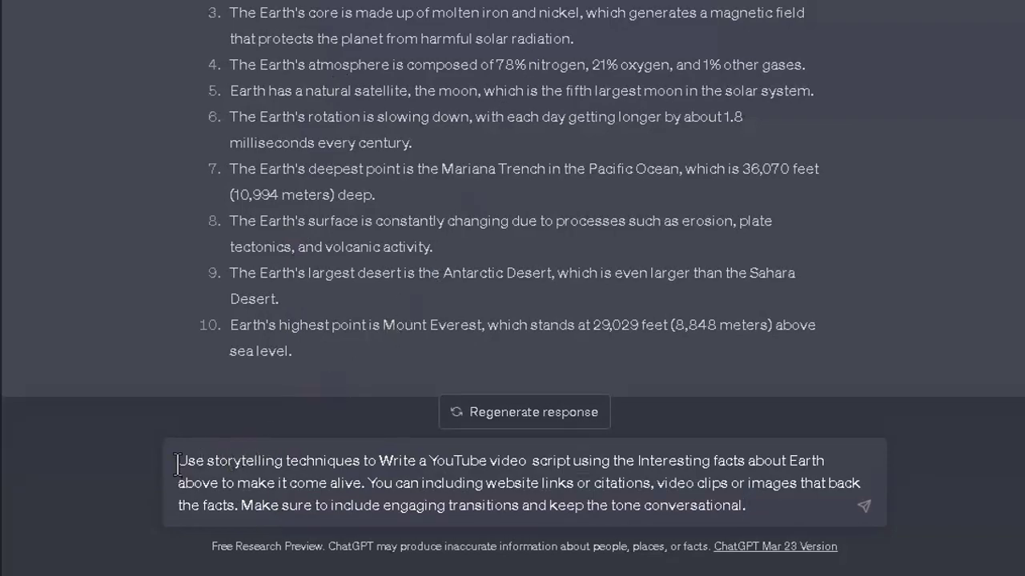
pyautogui.moveTo(178, 463); pyautogui.dragTo(366, 482)
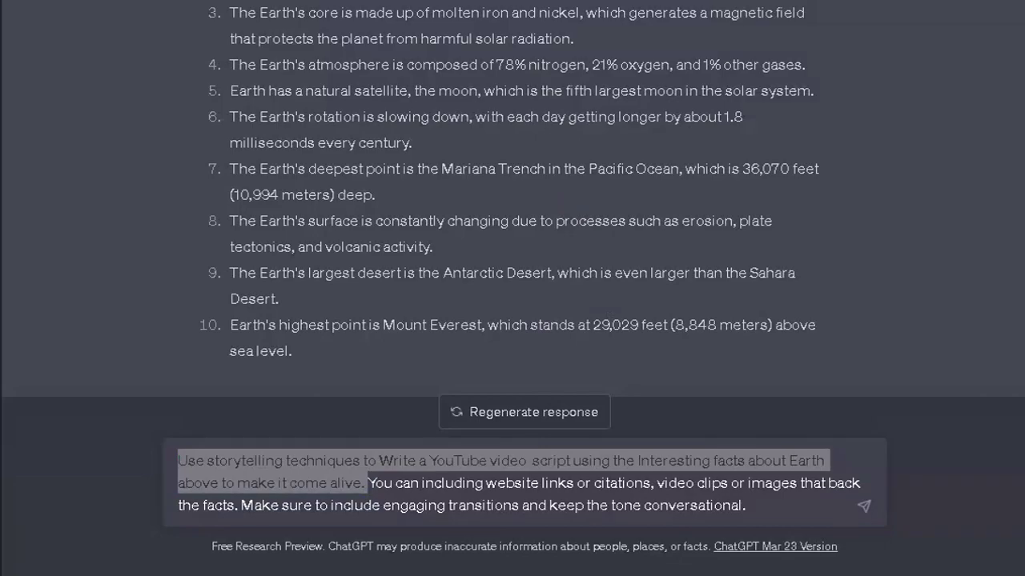
pyautogui.hotkey('alt', 'Tab')
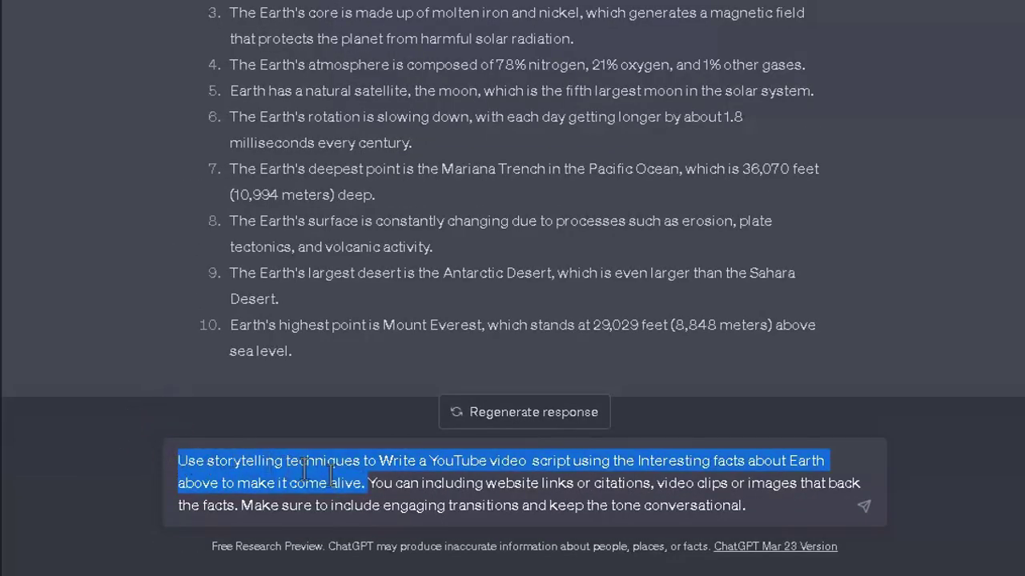
pyautogui.moveTo(366, 483); pyautogui.dragTo(643, 506)
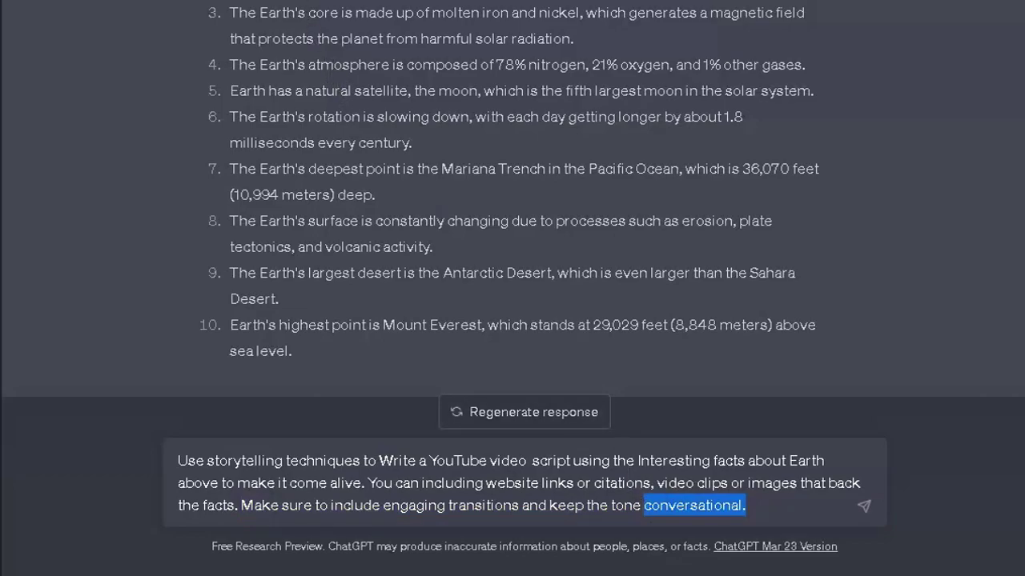
pyautogui.hotkey('alt', 'Tab')
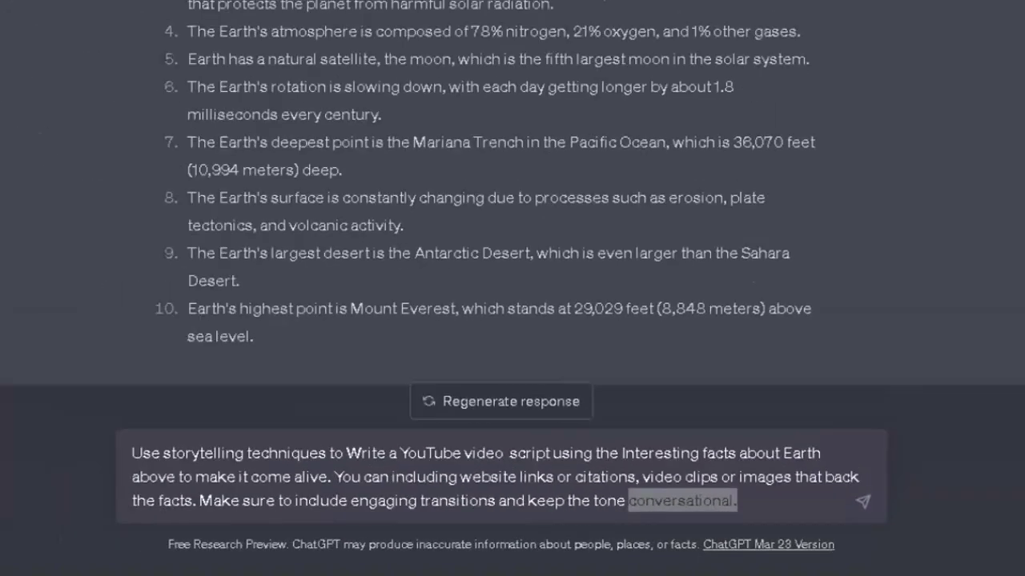
pyautogui.hotkey('alt', 'Tab')
pyautogui.press('Right')
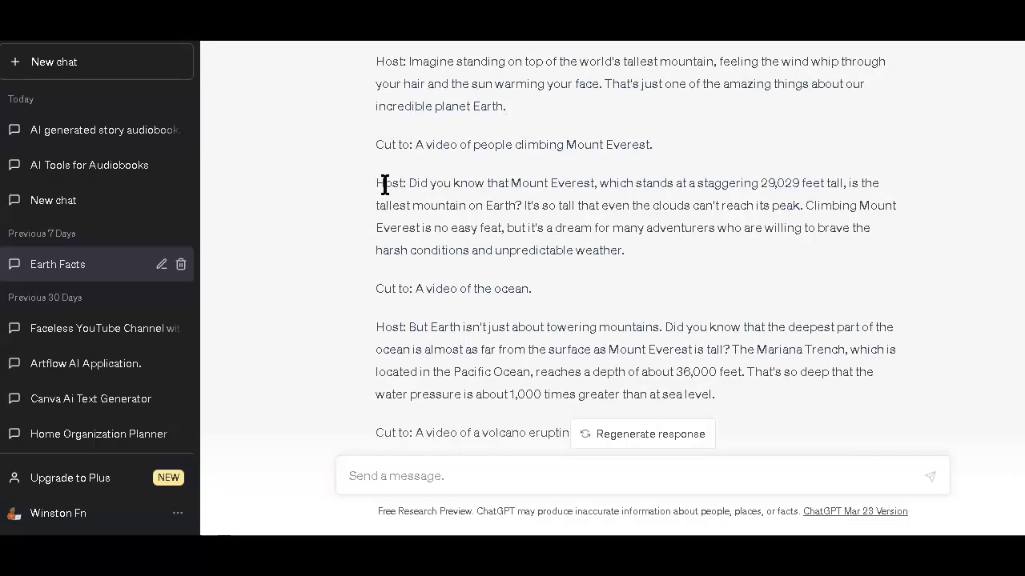
# Step: Examine the generated Earth facts video scripts, checking the spoken narration and the scene-cut directions
pyautogui.scroll(-1, 385, 185)
pyautogui.moveTo(377, 101); pyautogui.dragTo(800, 436)
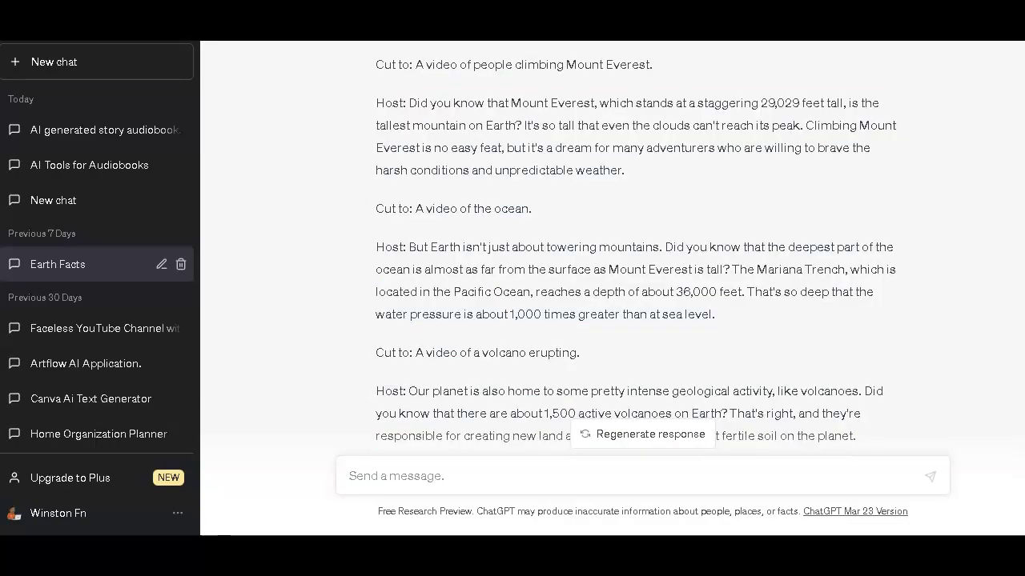
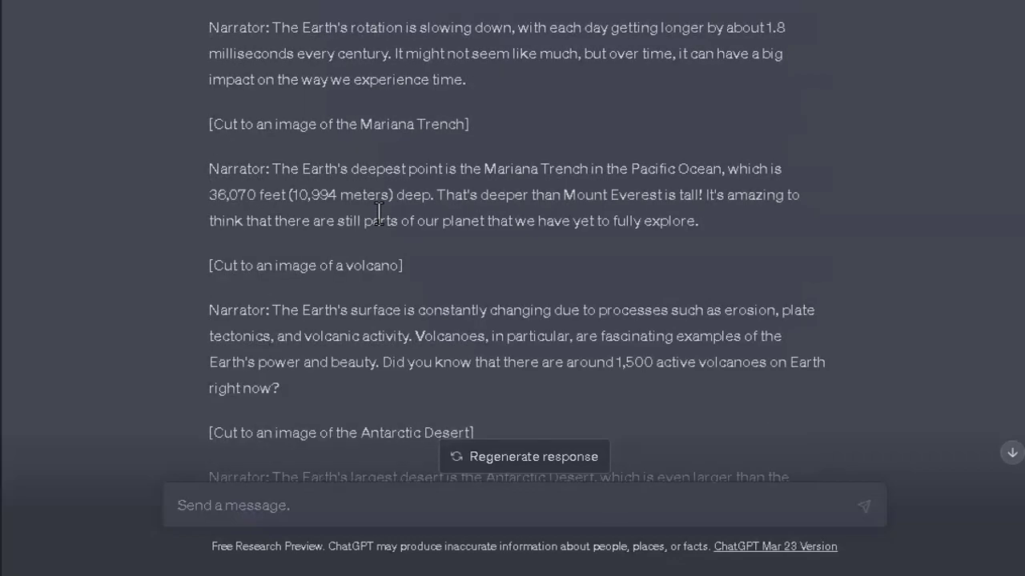
pyautogui.scroll(5, 379, 213)
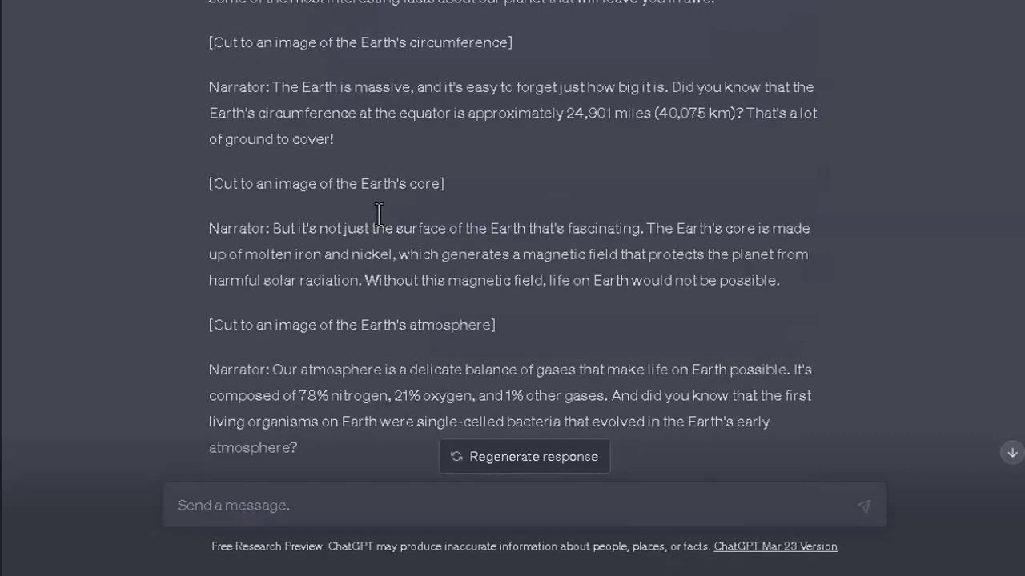
pyautogui.scroll(-2, 379, 213)
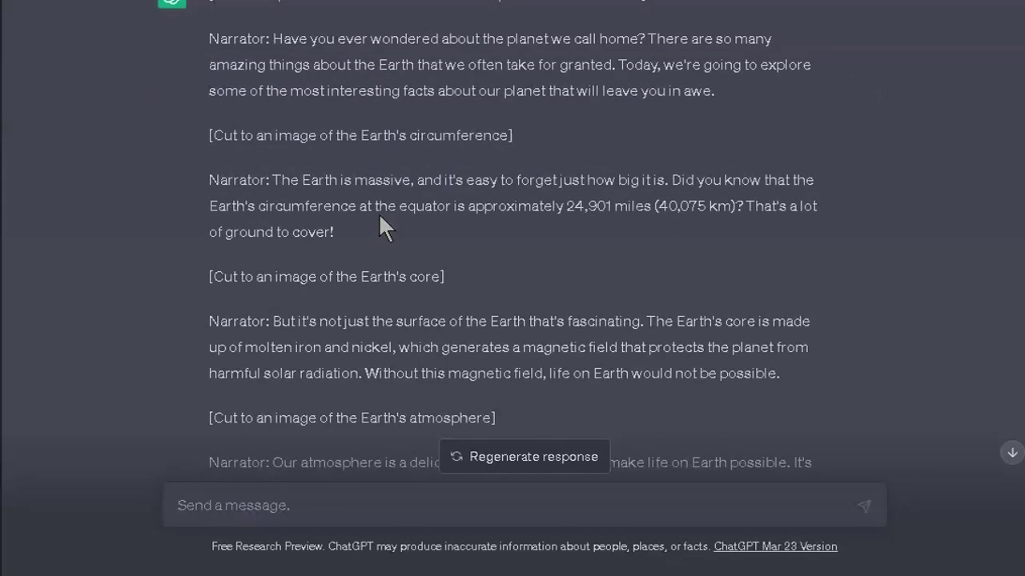
pyautogui.moveTo(212, 66); pyautogui.dragTo(652, 373)
pyautogui.click(852, 343)
# Step: Ask for a hook for the video script above that keeps viewers watching until the end of the video, and read the reply
pyautogui.scroll(-15, 848, 343)
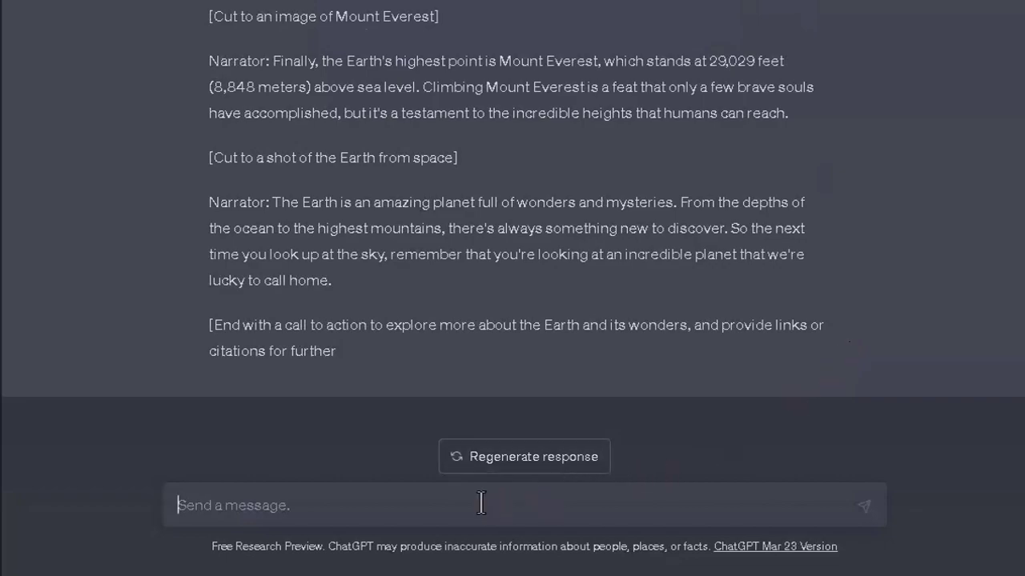
pyautogui.write('Write a hook for the video script above  in a way that viewers will stay watching until the  end of the video.')
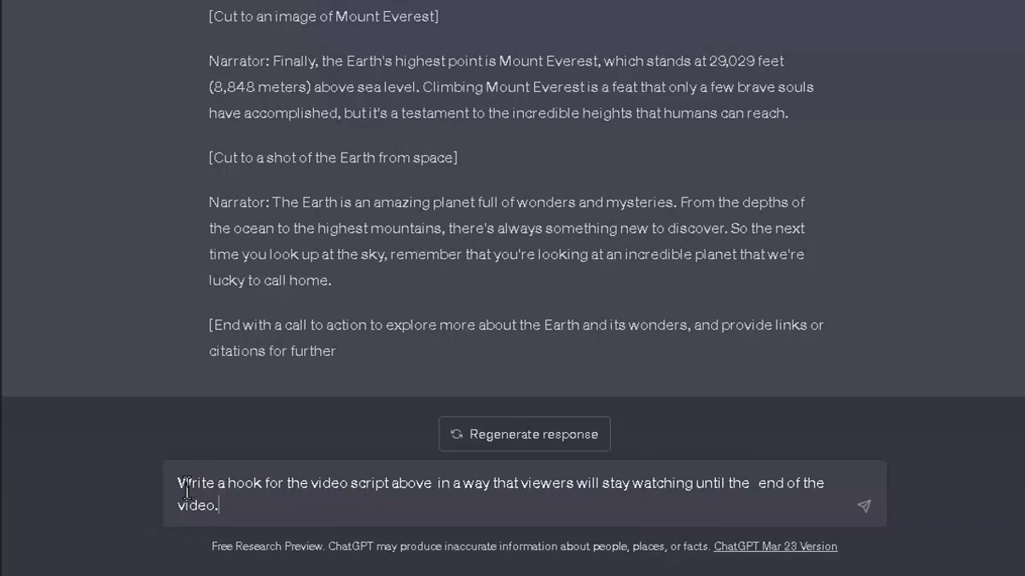
pyautogui.moveTo(181, 485); pyautogui.dragTo(238, 509)
pyautogui.click(339, 504)
pyautogui.click(866, 508)
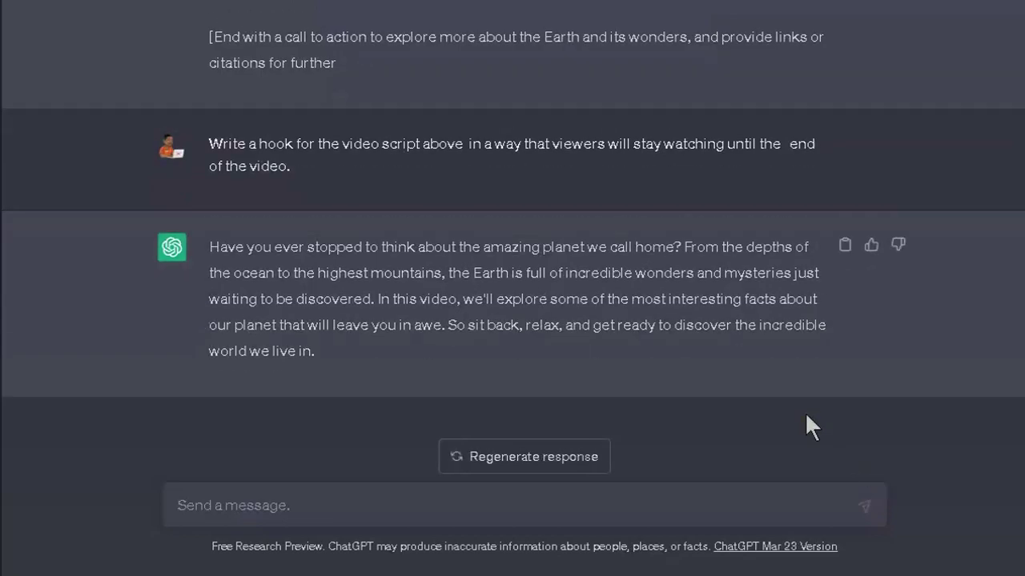
pyautogui.moveTo(207, 246); pyautogui.dragTo(392, 362)
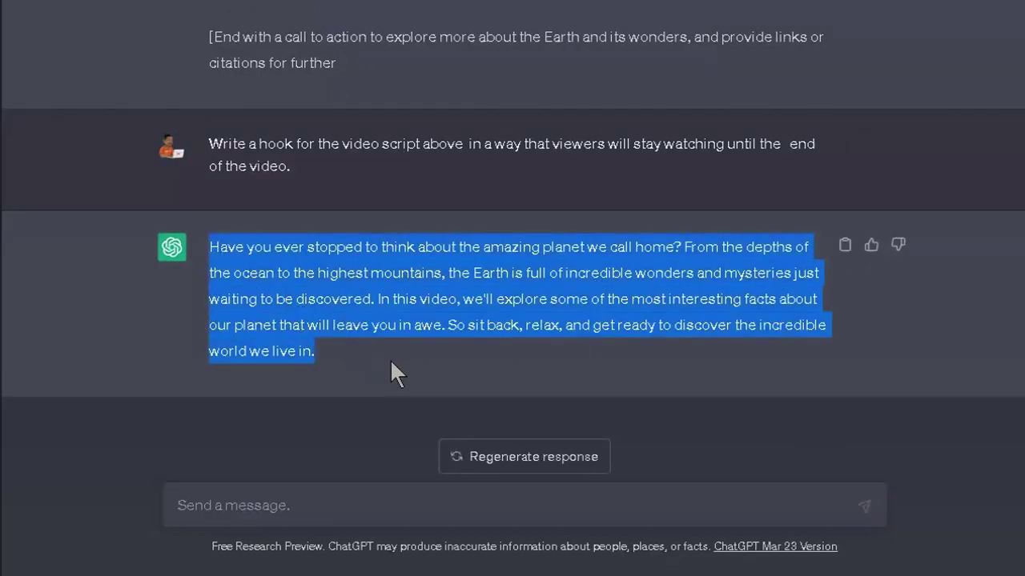
pyautogui.click(460, 342)
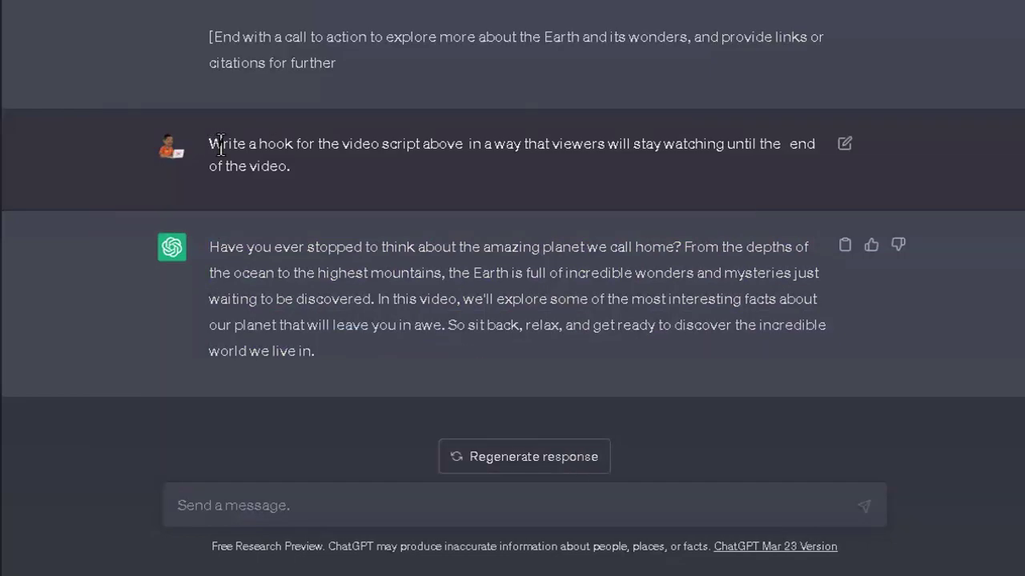
# Step: Copy the previous hook prompt from the conversation into a new message
pyautogui.moveTo(210, 144); pyautogui.dragTo(289, 166)
pyautogui.rightClick(272, 155)
pyautogui.click(325, 166)
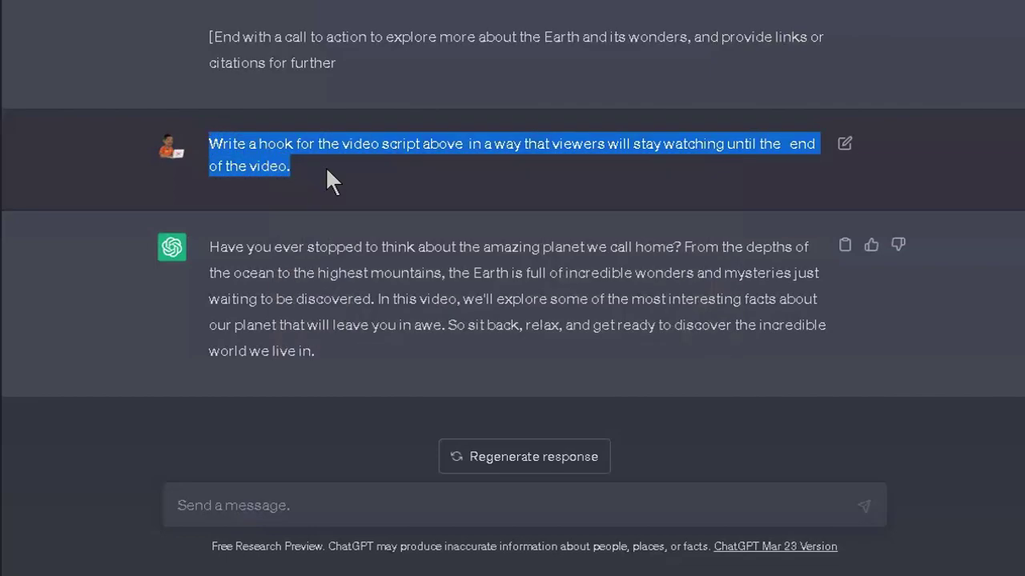
pyautogui.click(219, 506)
pyautogui.hotkey('ctrl', 'v')
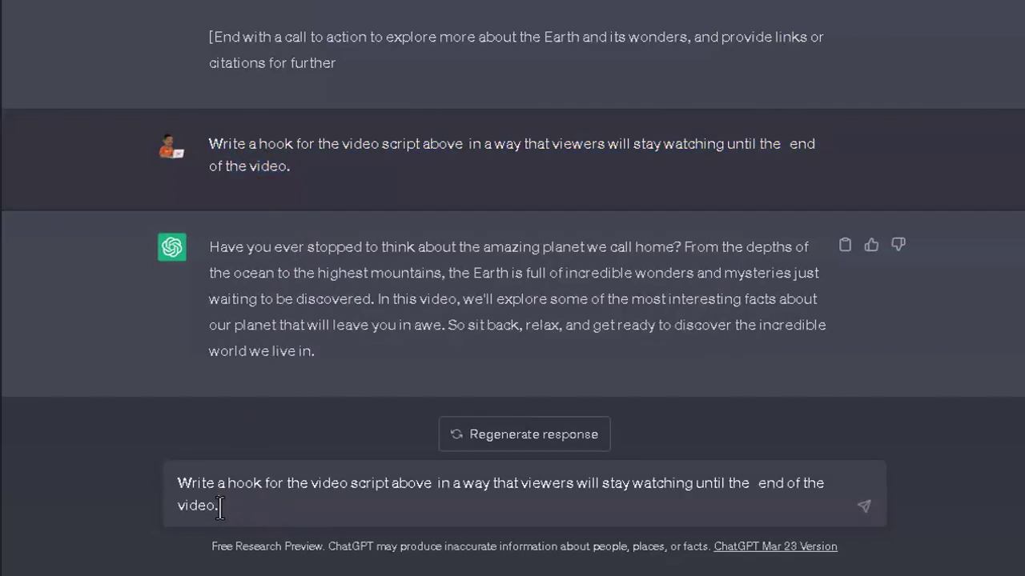
# Step: Change the copied prompt to request a "casual hook" and submit it
pyautogui.click(230, 485)
pyautogui.write('dasual')
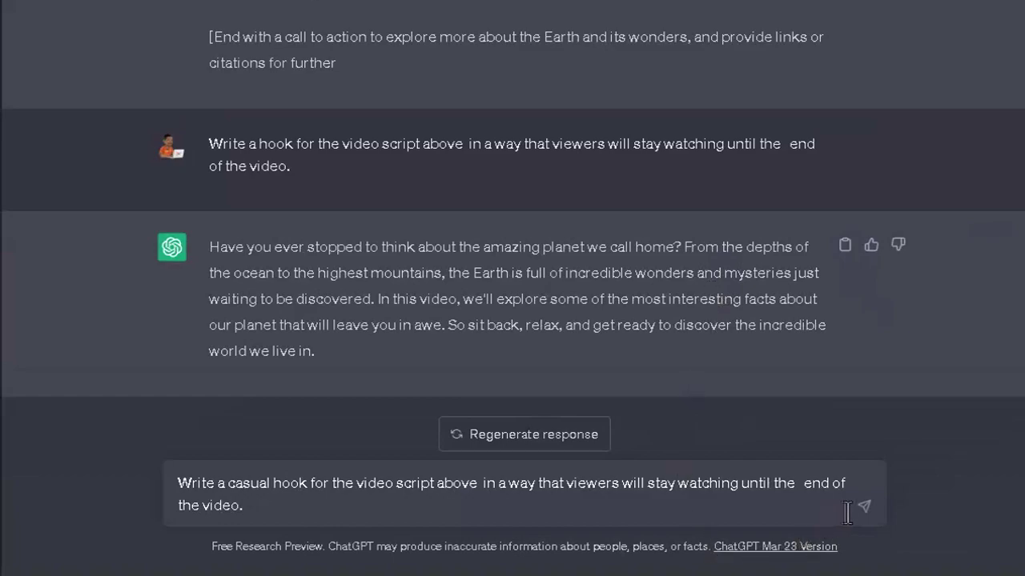
pyautogui.click(865, 506)
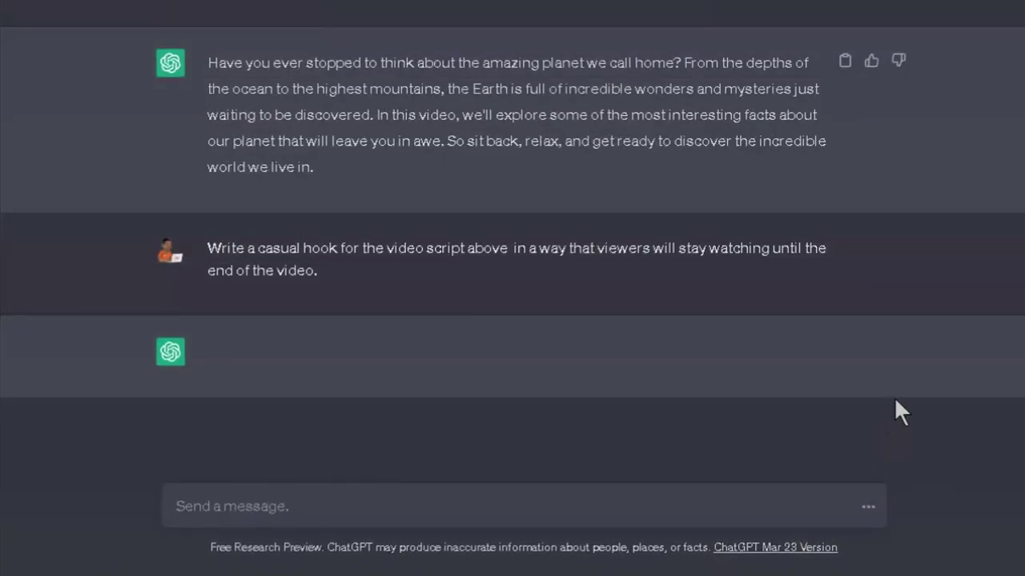